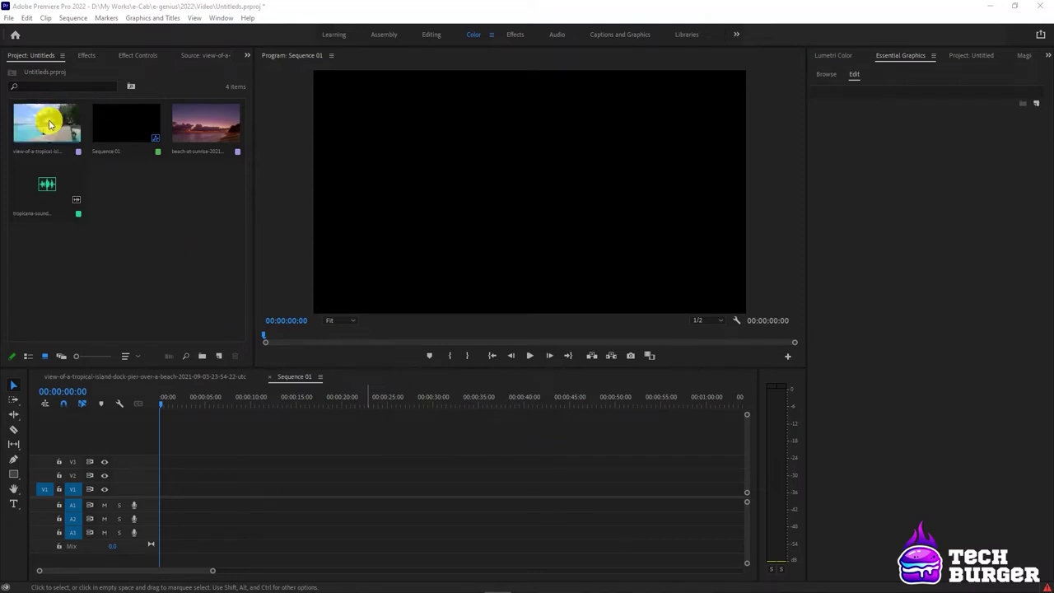
# Step: Place the tropical dock clip on V1 and add a two-line 'SUNNY / DAY 2' title above it
pyautogui.moveTo(49, 123)
pyautogui.mouseDown()
pyautogui.moveTo(185, 475)
pyautogui.moveTo(163, 487)
pyautogui.mouseUp()
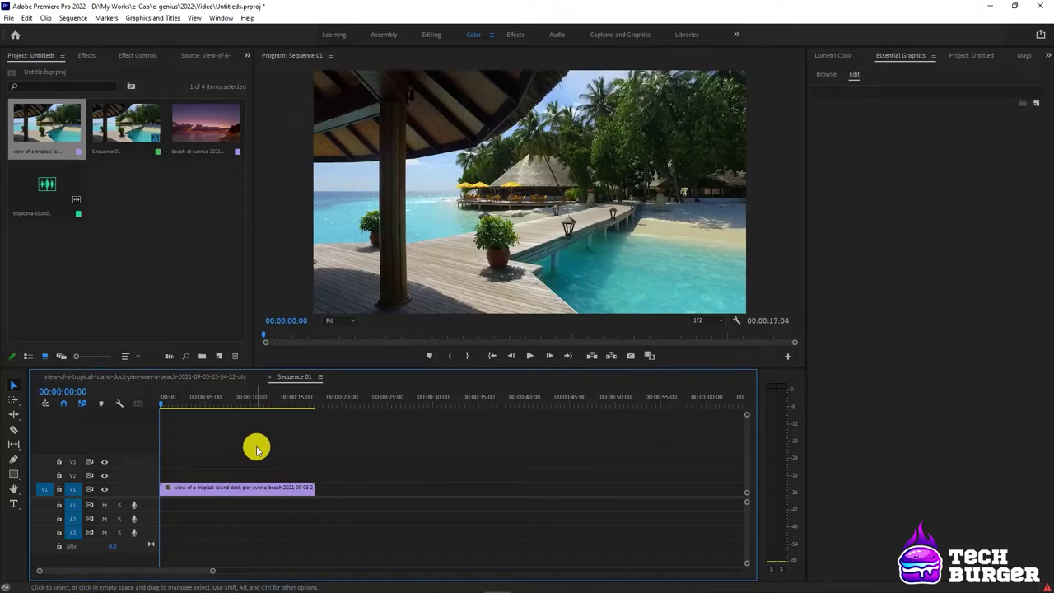
pyautogui.click(14, 504)
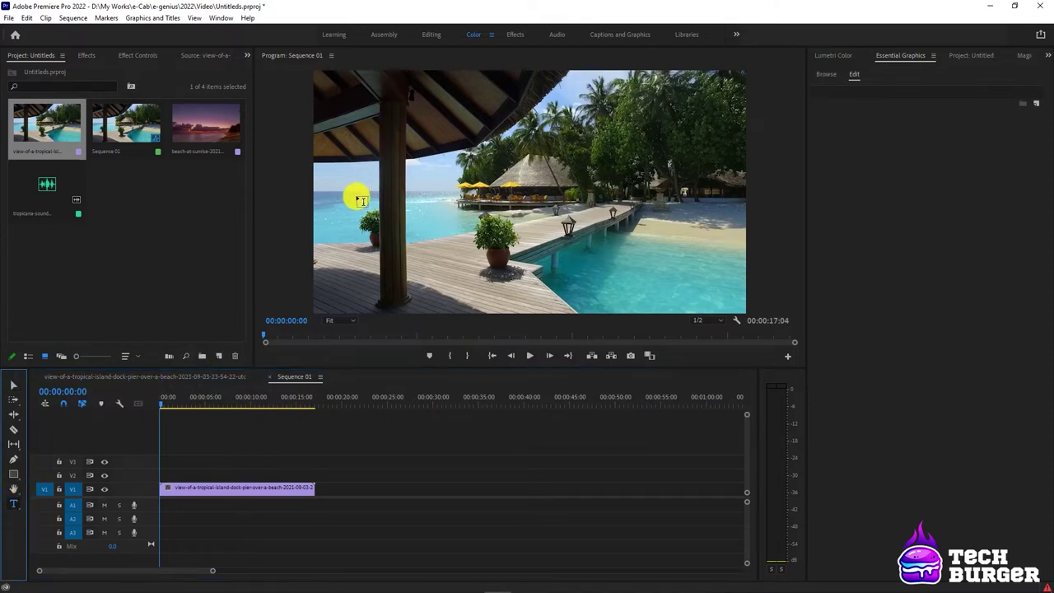
pyautogui.click(375, 150)
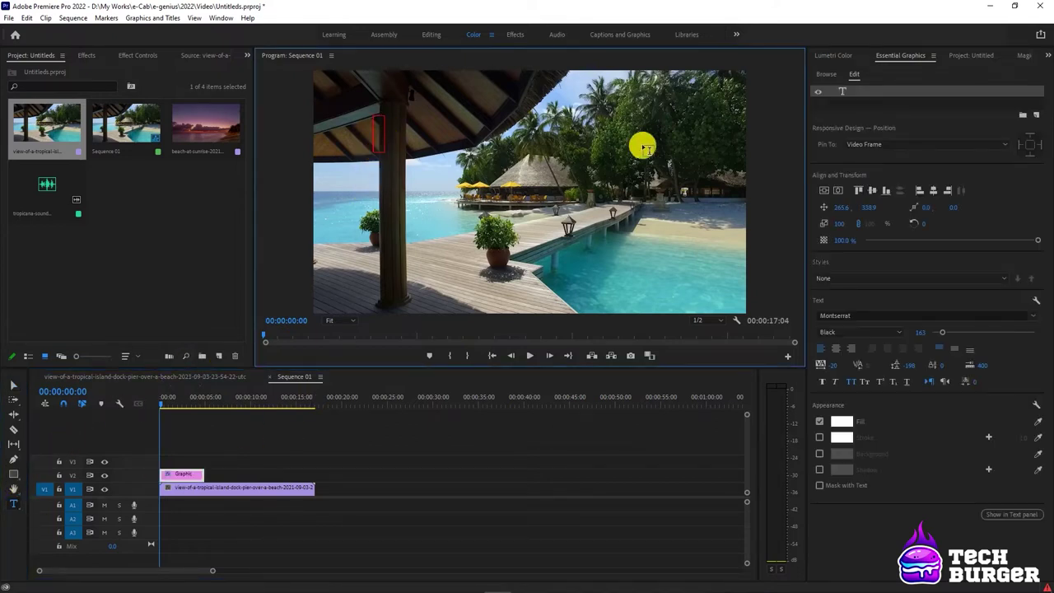
pyautogui.write('sunny')
pyautogui.press('Return')
pyautogui.write('day 2')
# Step: Reposition the SUNNY DAY 2 title up and slightly left in the frame
pyautogui.click(13, 385)
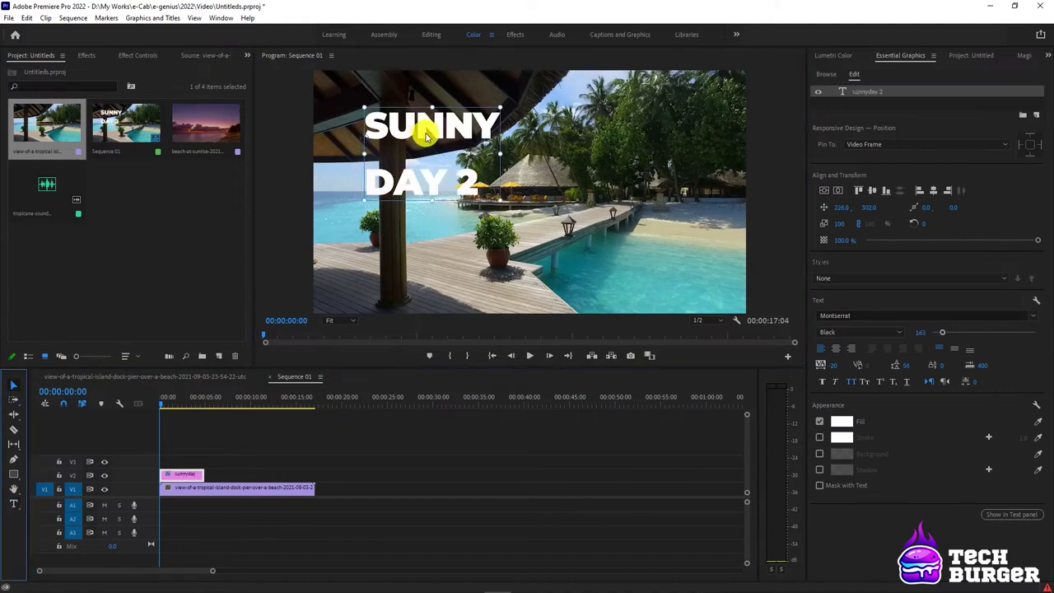
pyautogui.click(438, 152)
pyautogui.moveTo(439, 152); pyautogui.dragTo(422, 130)
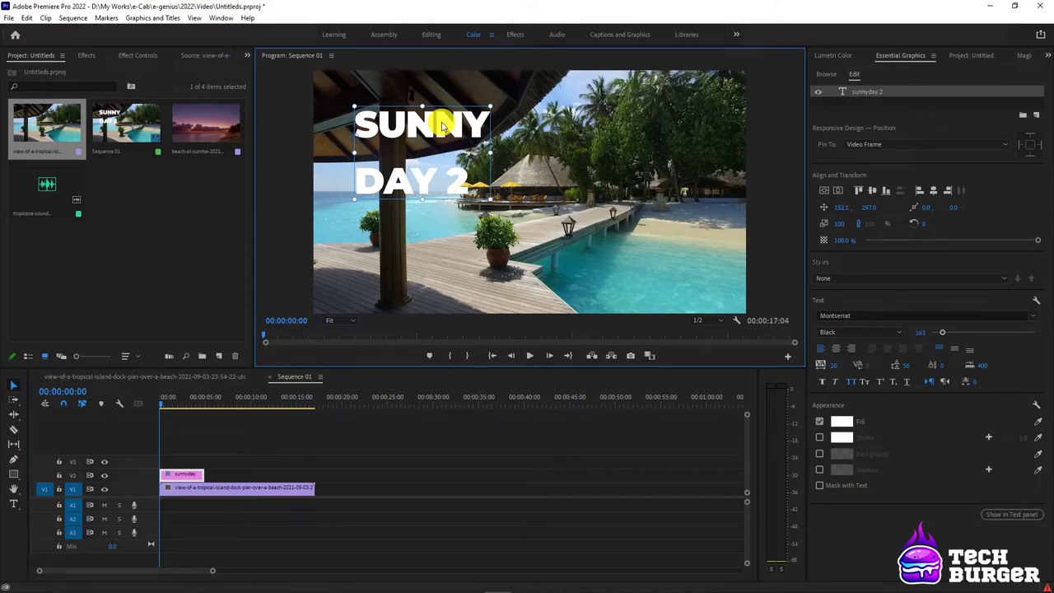
pyautogui.moveTo(439, 128); pyautogui.dragTo(438, 132)
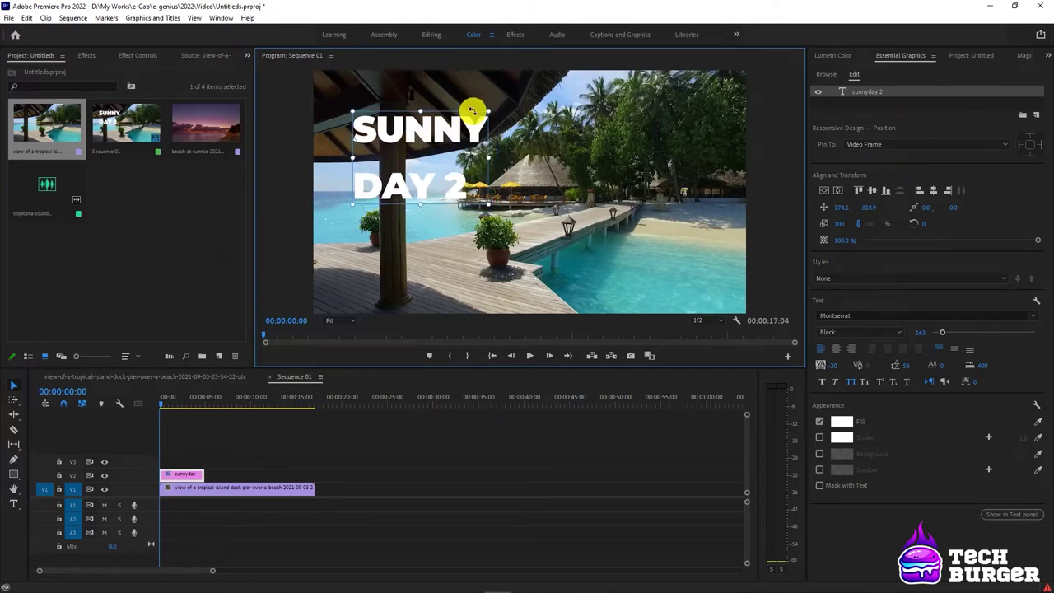
pyautogui.click(219, 17)
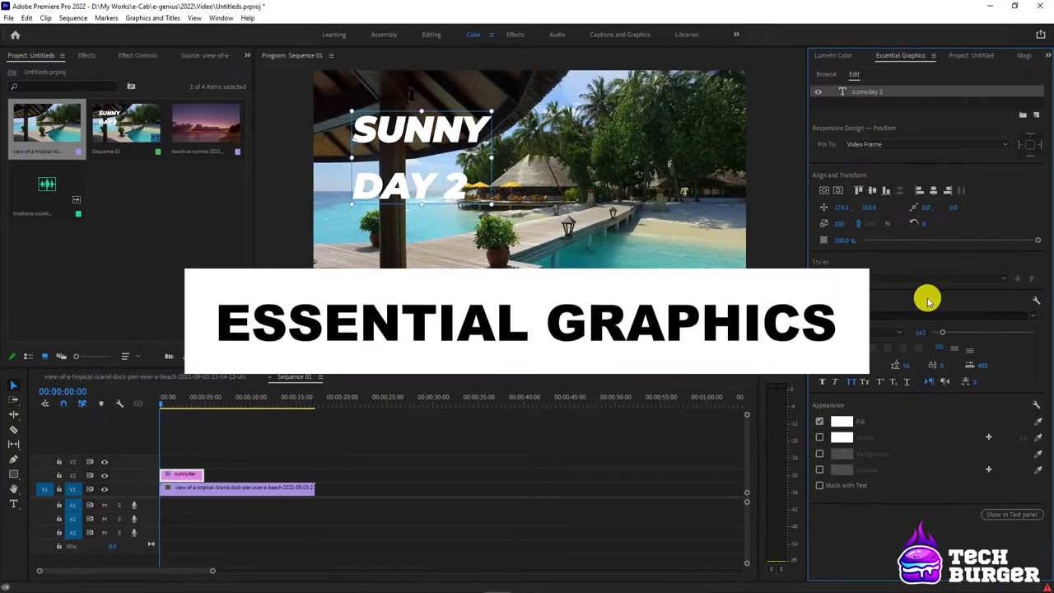
# Step: Enlarge the title to about 469, tighten its leading, and centre-align its two lines
pyautogui.moveTo(451, 138); pyautogui.dragTo(419, 160)
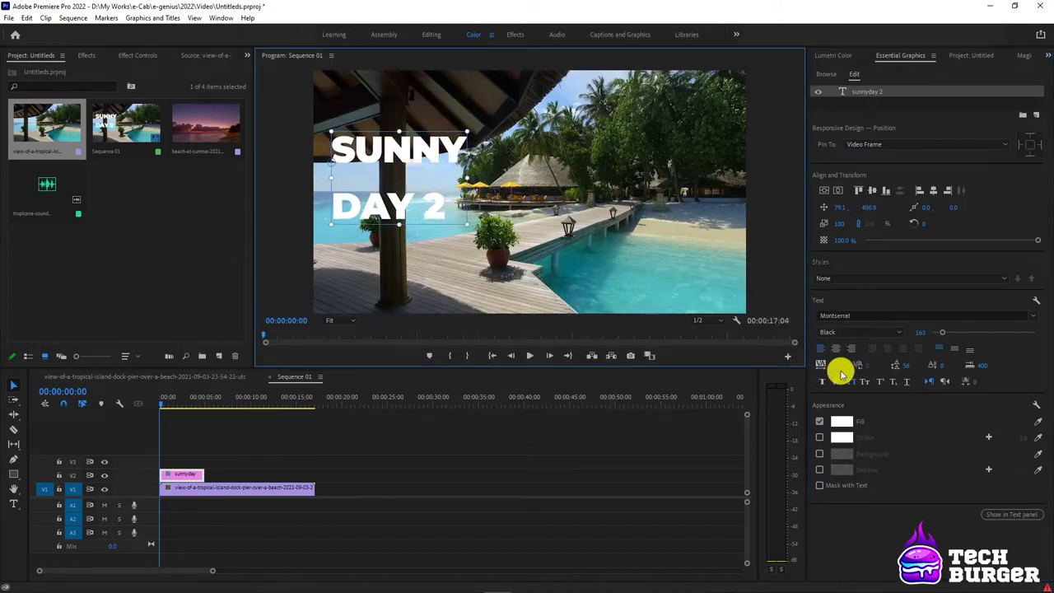
pyautogui.moveTo(940, 332); pyautogui.dragTo(962, 334)
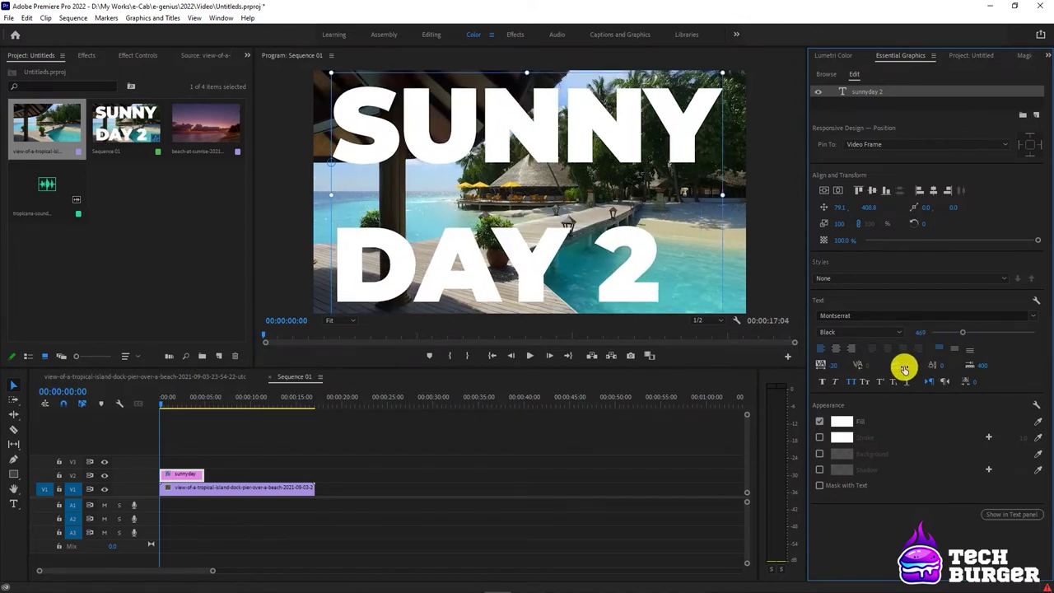
pyautogui.moveTo(905, 367); pyautogui.dragTo(857, 367)
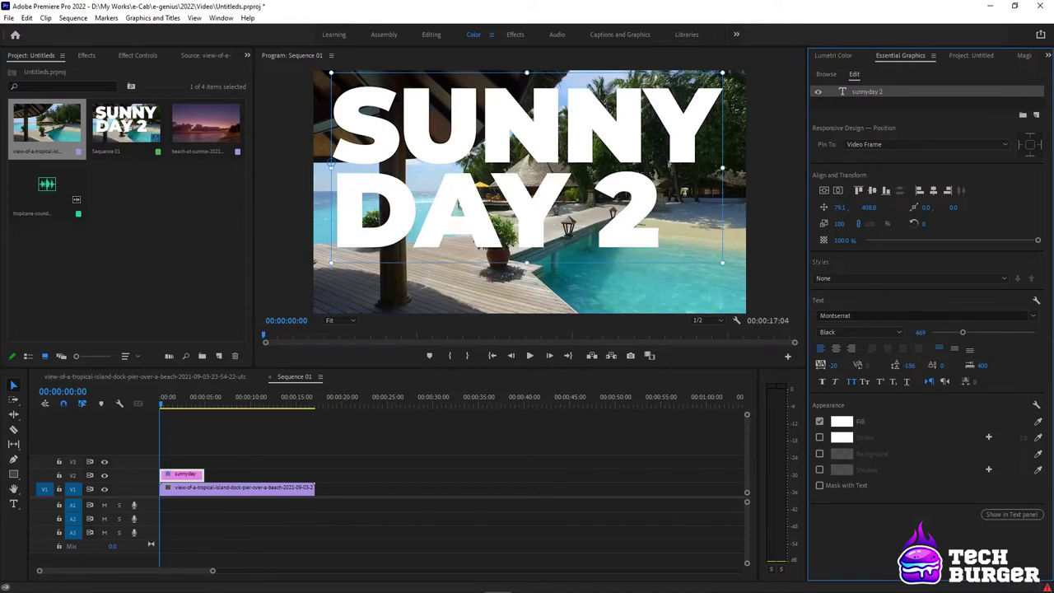
pyautogui.click(835, 348)
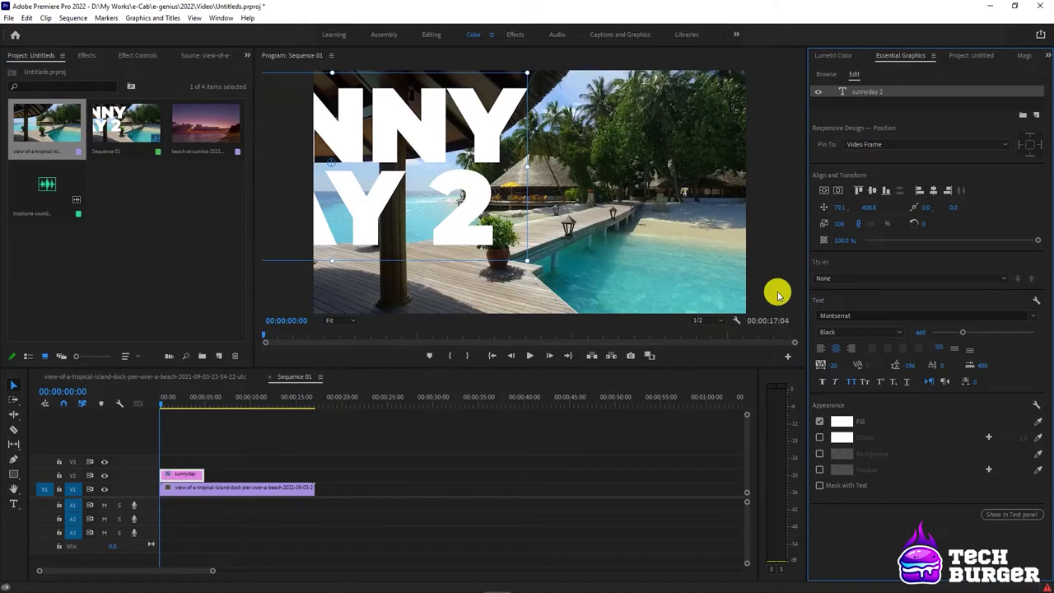
# Step: Centre the SUNNY DAY 2 title horizontally and vertically in the frame
pyautogui.click(840, 193)
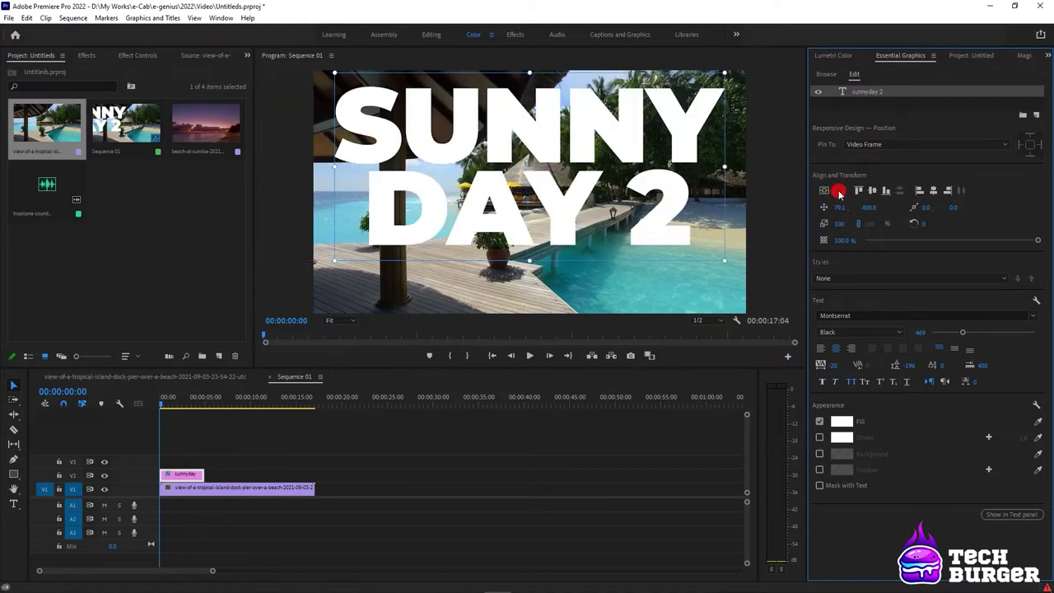
pyautogui.click(826, 192)
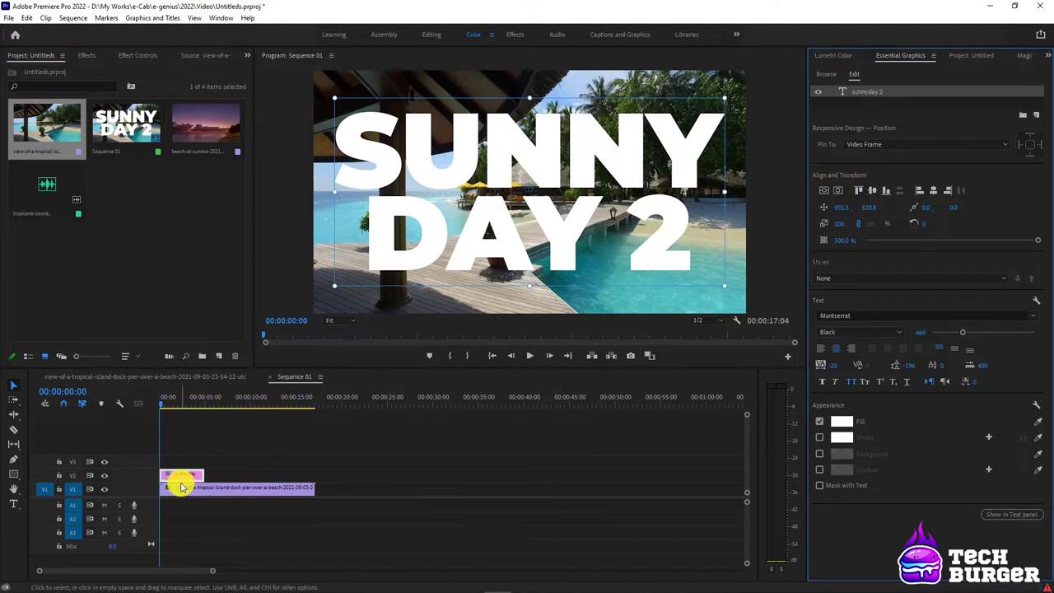
pyautogui.click(198, 488)
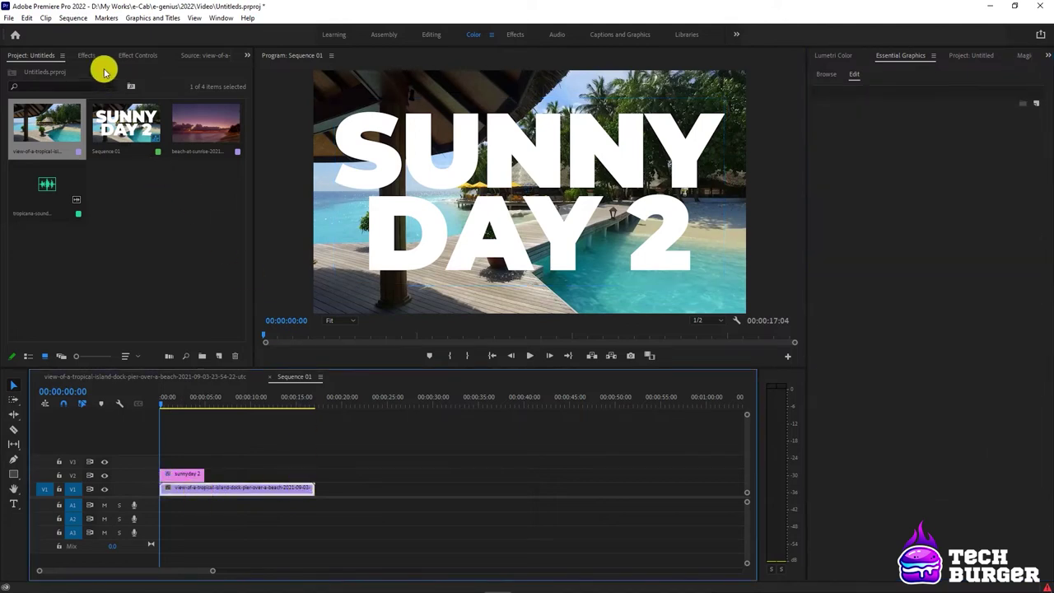
# Step: Search the effects for Track Matte Key and apply it to the beach clip on V1
pyautogui.click(87, 57)
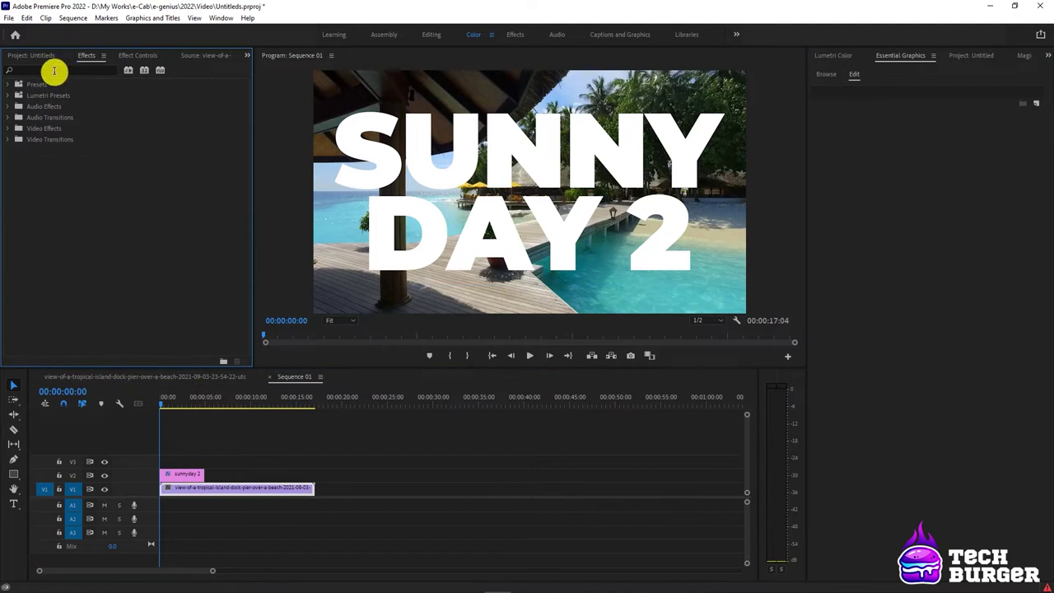
pyautogui.click(87, 53)
pyautogui.write('track')
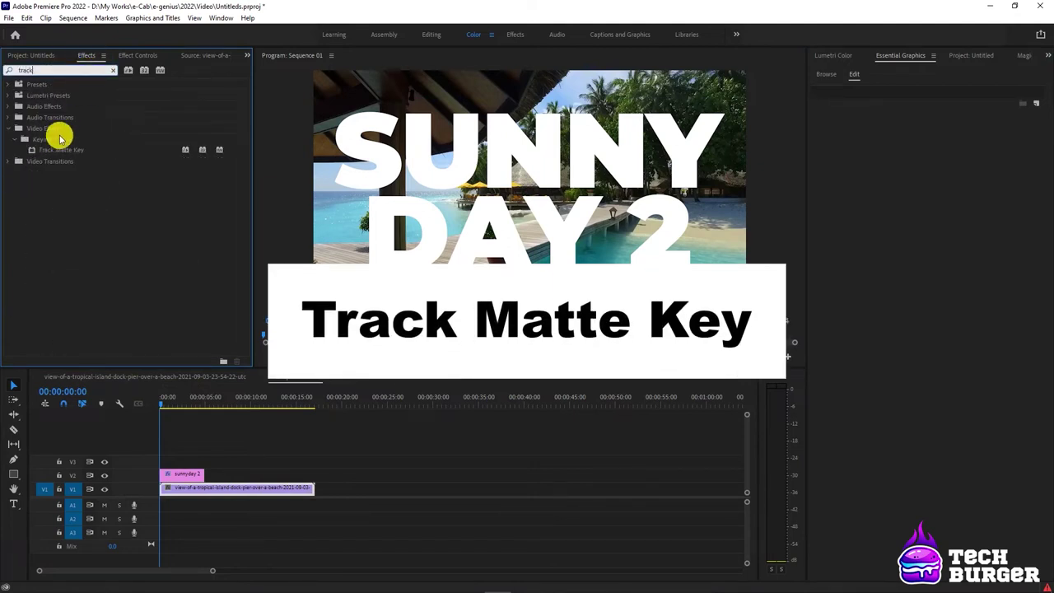
pyautogui.moveTo(65, 154); pyautogui.dragTo(212, 486)
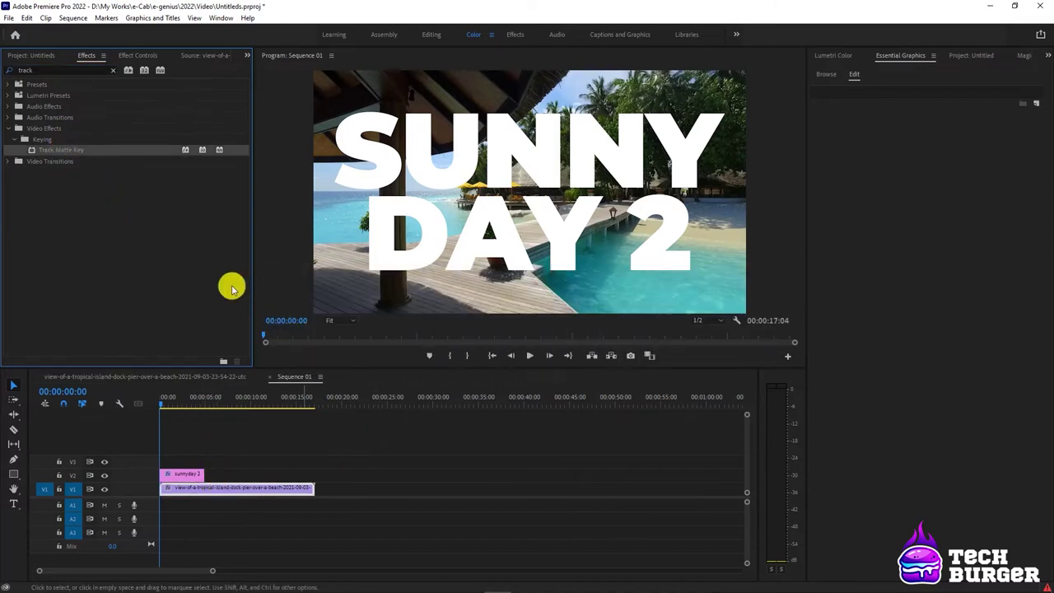
# Step: Set the V1 clip's Track Matte Key Matte to Video 2 in Effect Controls
pyautogui.click(249, 490)
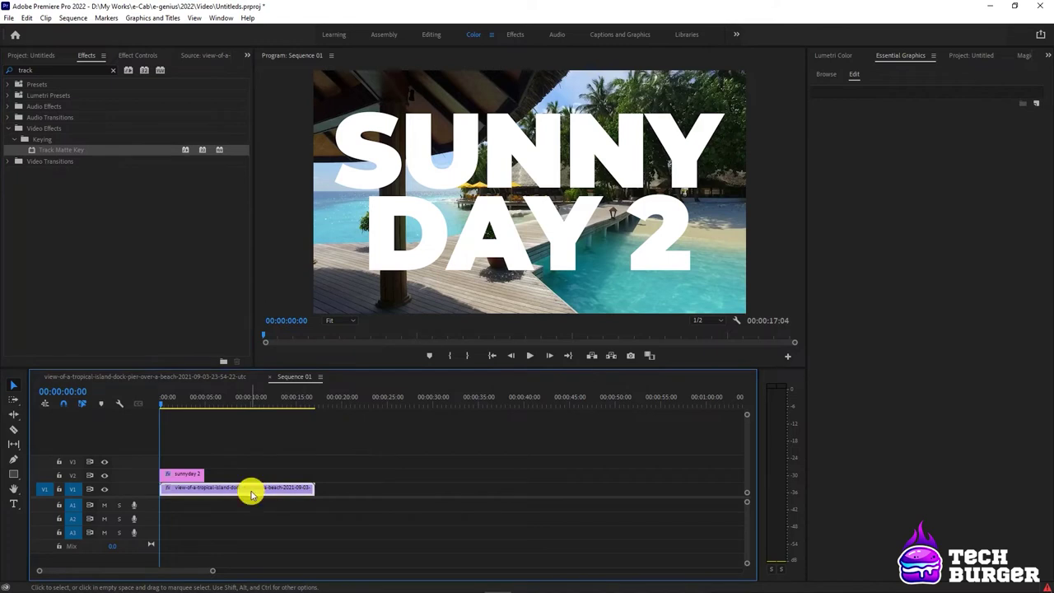
pyautogui.click(130, 56)
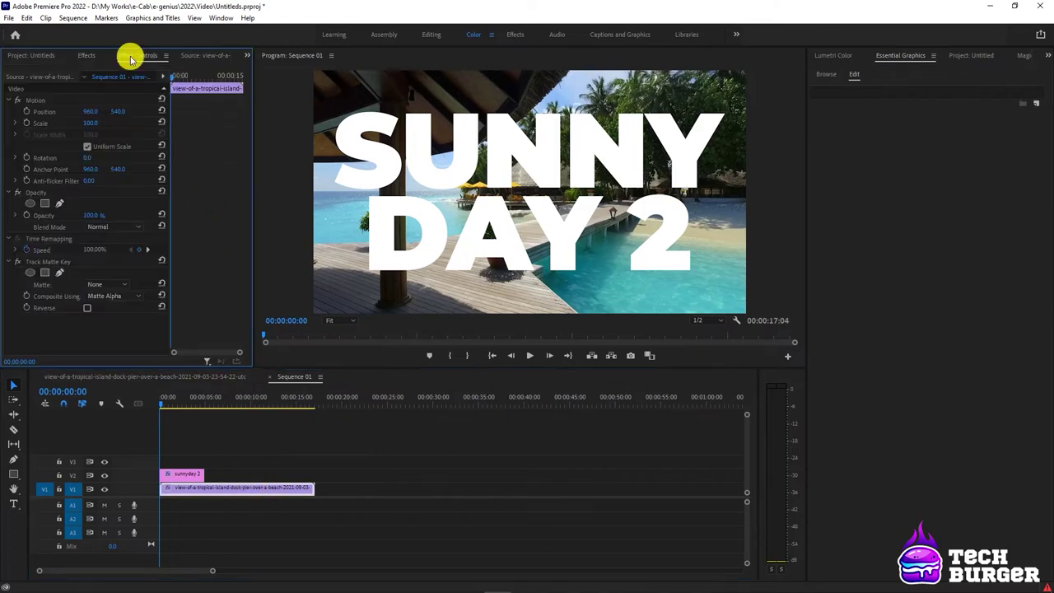
pyautogui.click(220, 18)
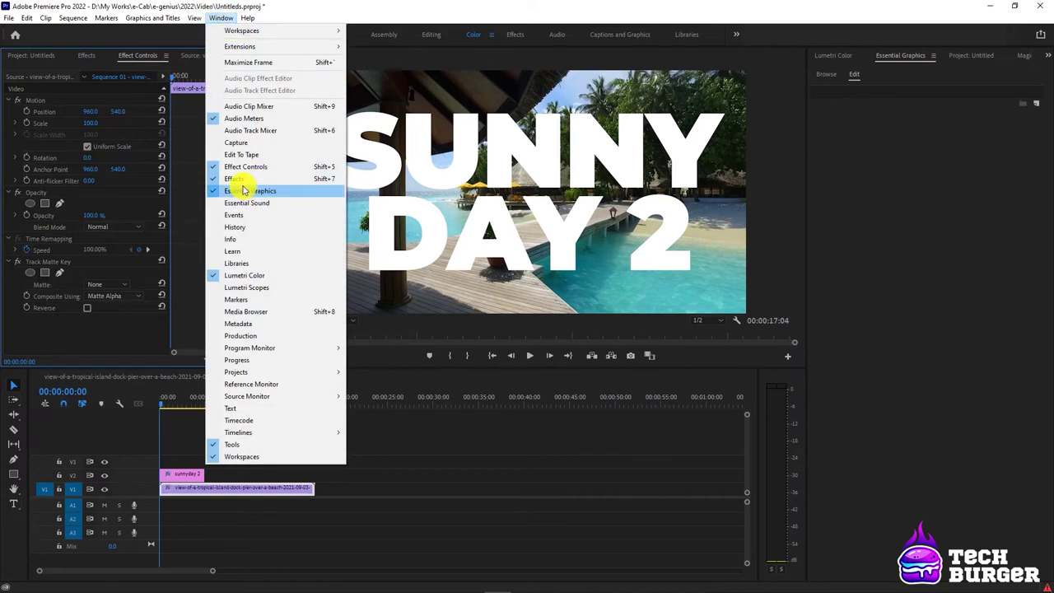
pyautogui.click(401, 10)
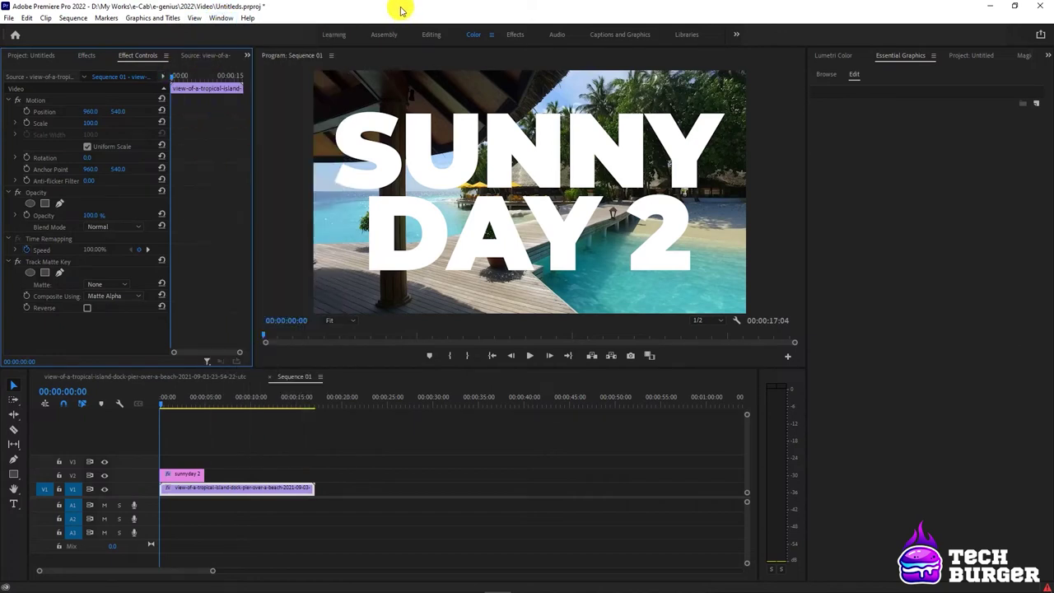
pyautogui.click(55, 261)
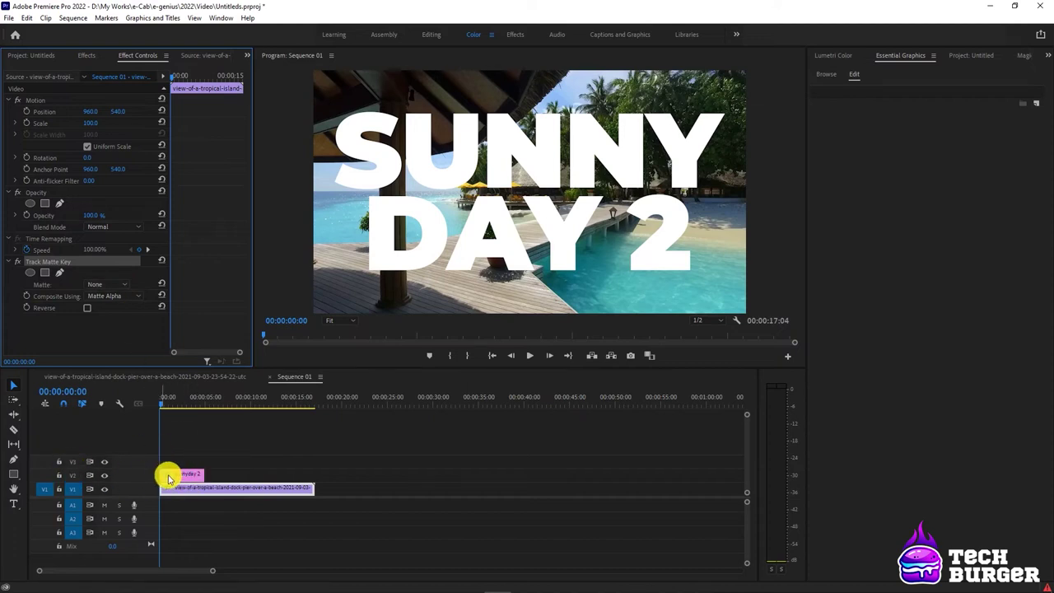
pyautogui.click(104, 284)
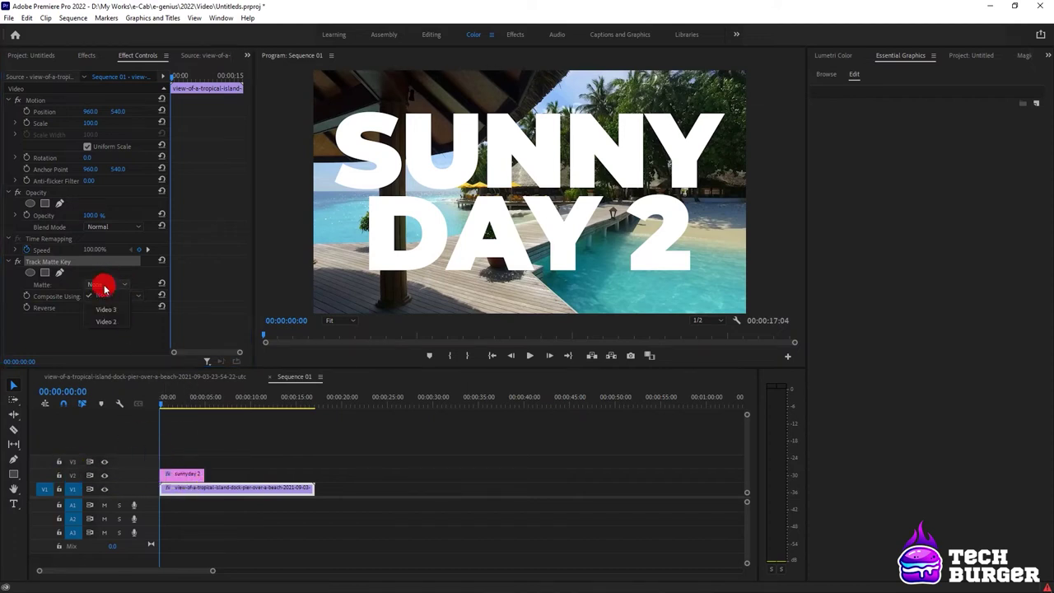
pyautogui.click(105, 324)
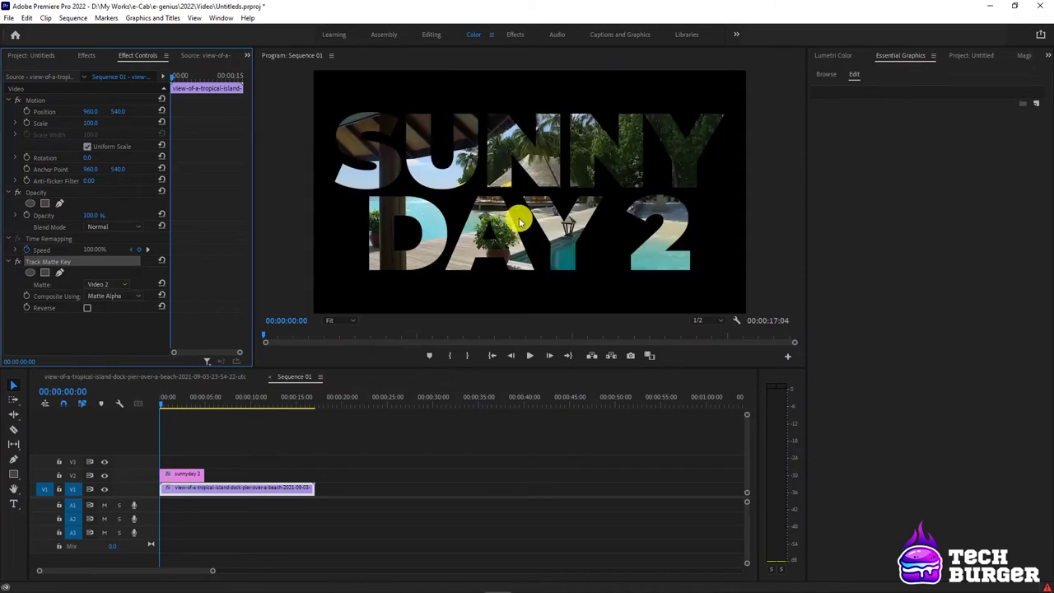
# Step: Add the music clip to A1 and extend the SUNNY DAY 2 title to the video's length
pyautogui.doubleClick(565, 207)
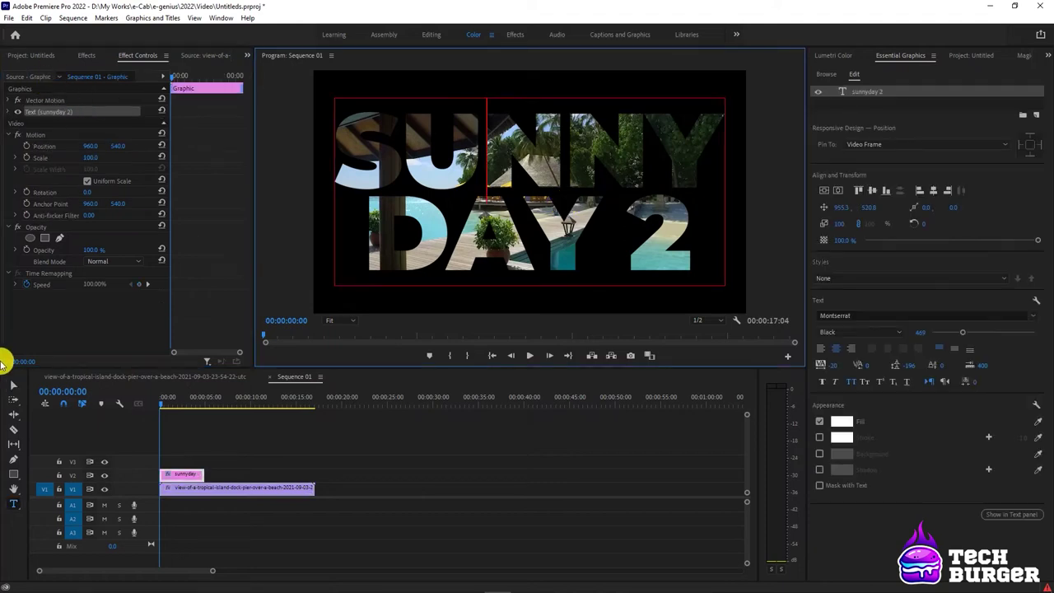
pyautogui.click(13, 387)
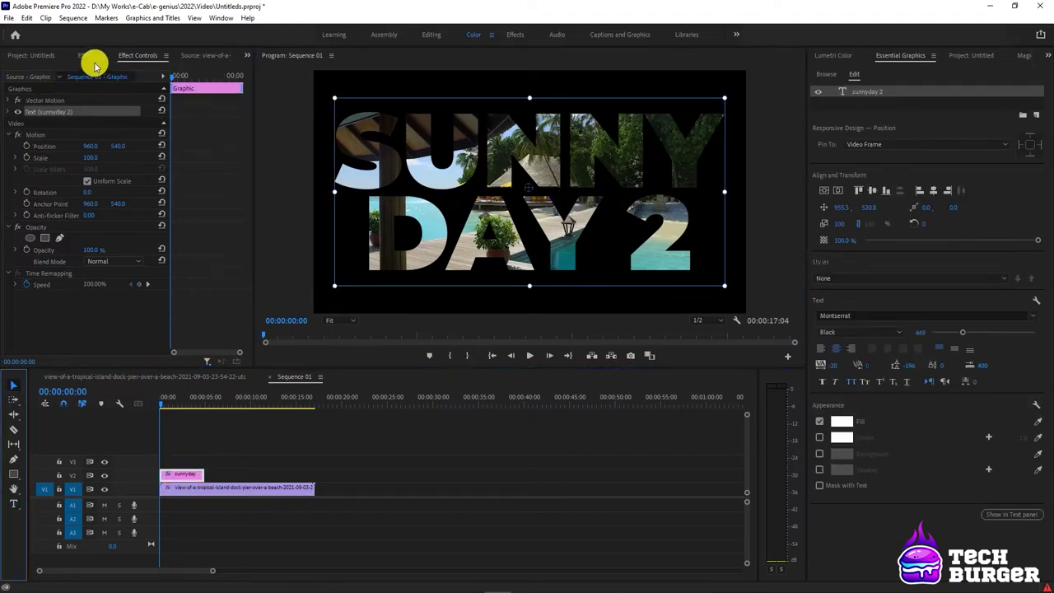
pyautogui.click(37, 55)
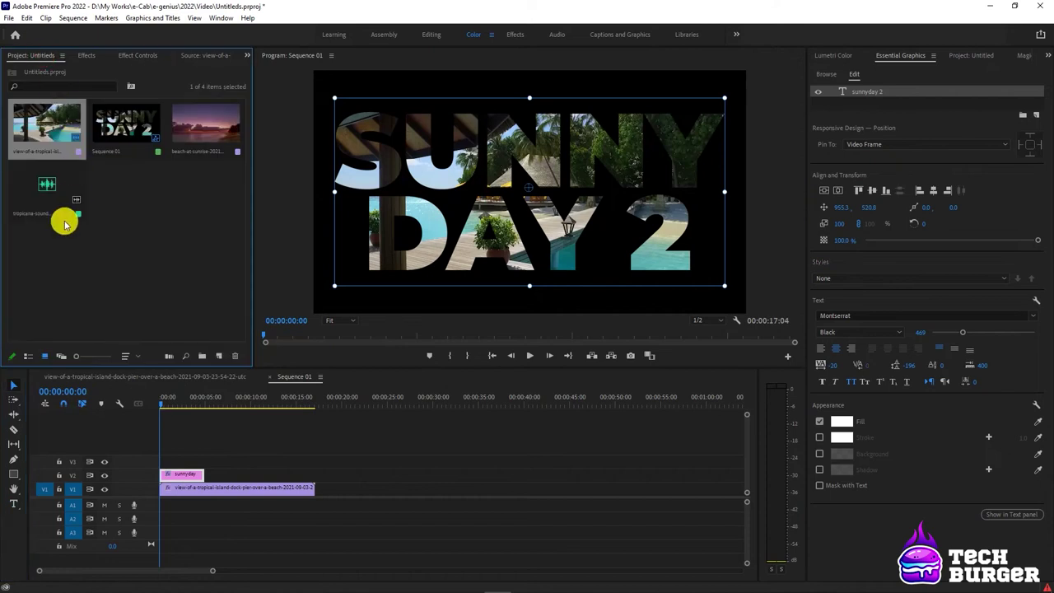
pyautogui.moveTo(48, 183); pyautogui.dragTo(166, 507)
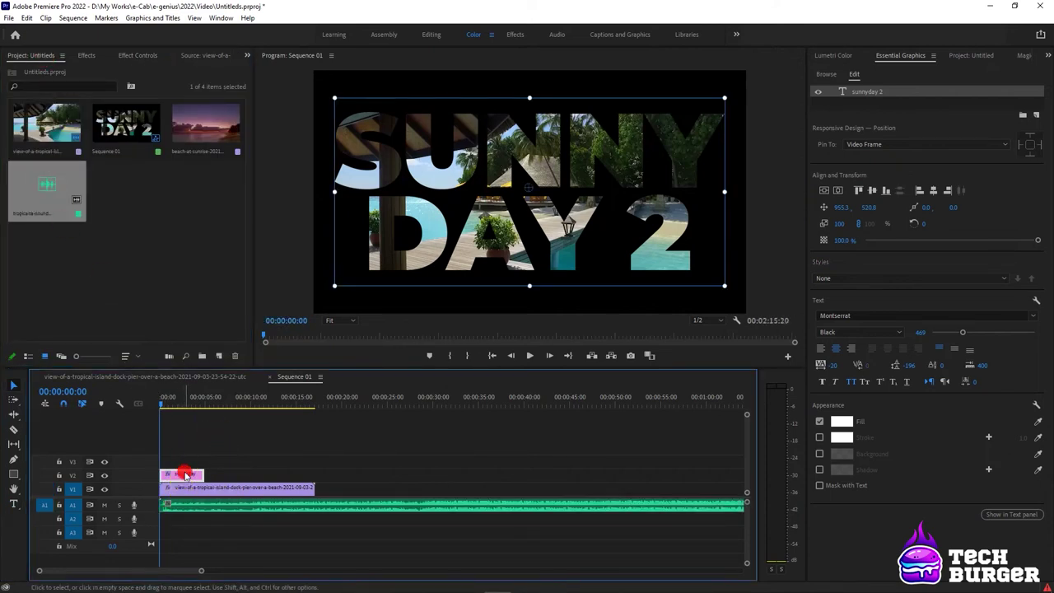
pyautogui.moveTo(204, 474); pyautogui.dragTo(311, 472)
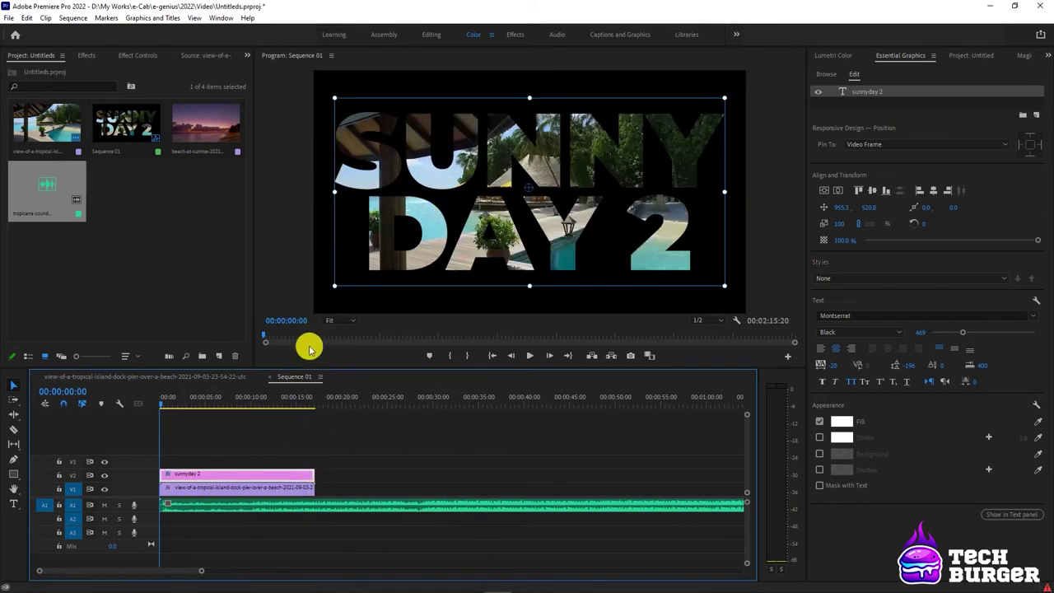
pyautogui.moveTo(183, 404); pyautogui.dragTo(178, 406)
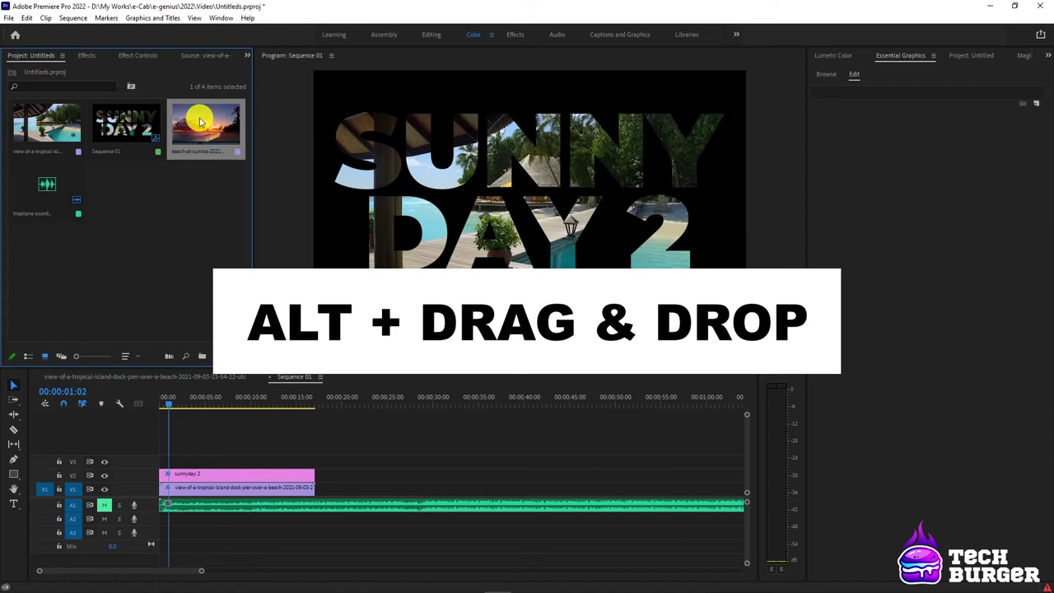
# Step: Replace the V1 dock clip with the beach-at-sunrise footage and select the title for editing
pyautogui.moveTo(199, 122); pyautogui.dragTo(207, 490)
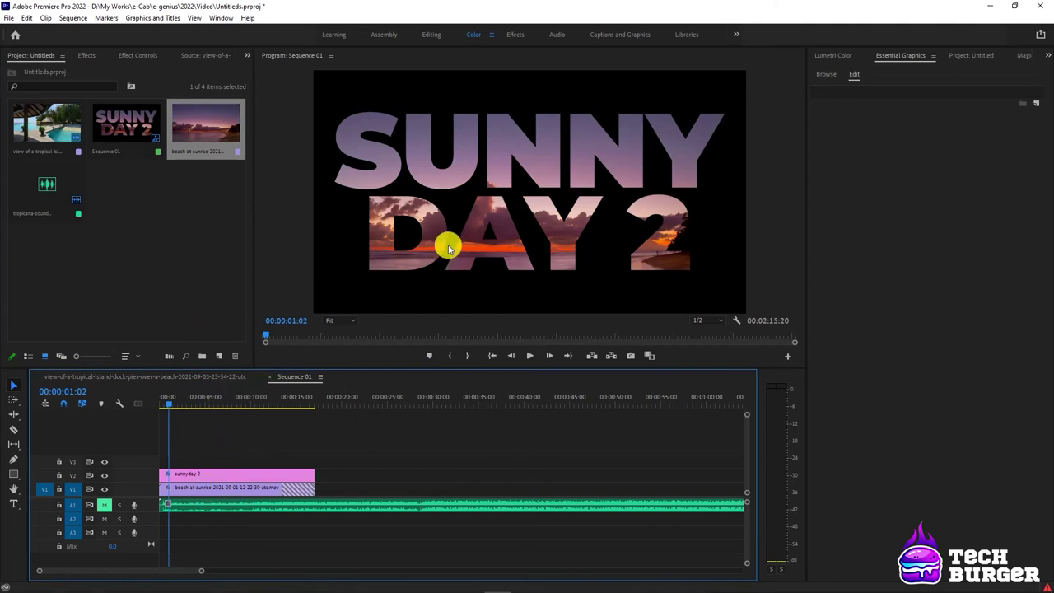
pyautogui.click(214, 476)
pyautogui.click(13, 503)
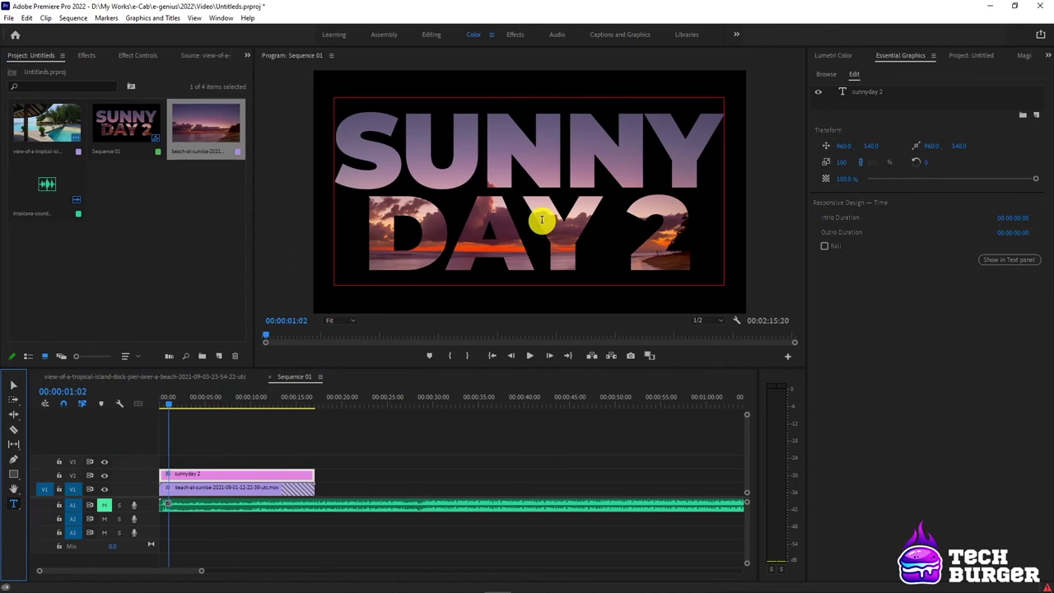
# Step: Retype the title as SKY, raise its font size to 835, and centre it vertically
pyautogui.hotkey('ctrl', 'a')
pyautogui.write('sky')
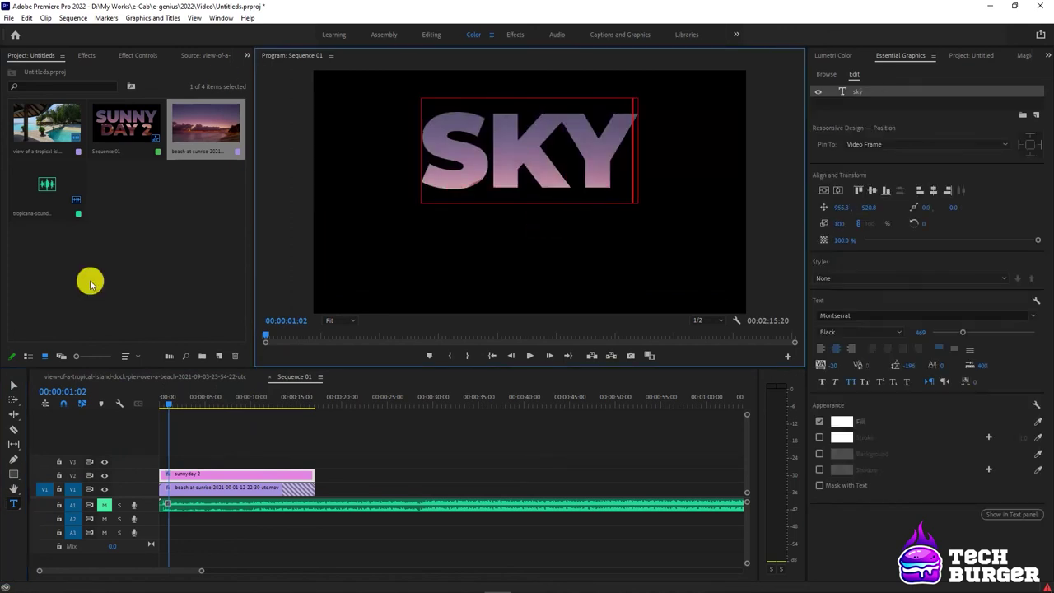
pyautogui.moveTo(964, 331); pyautogui.dragTo(986, 331)
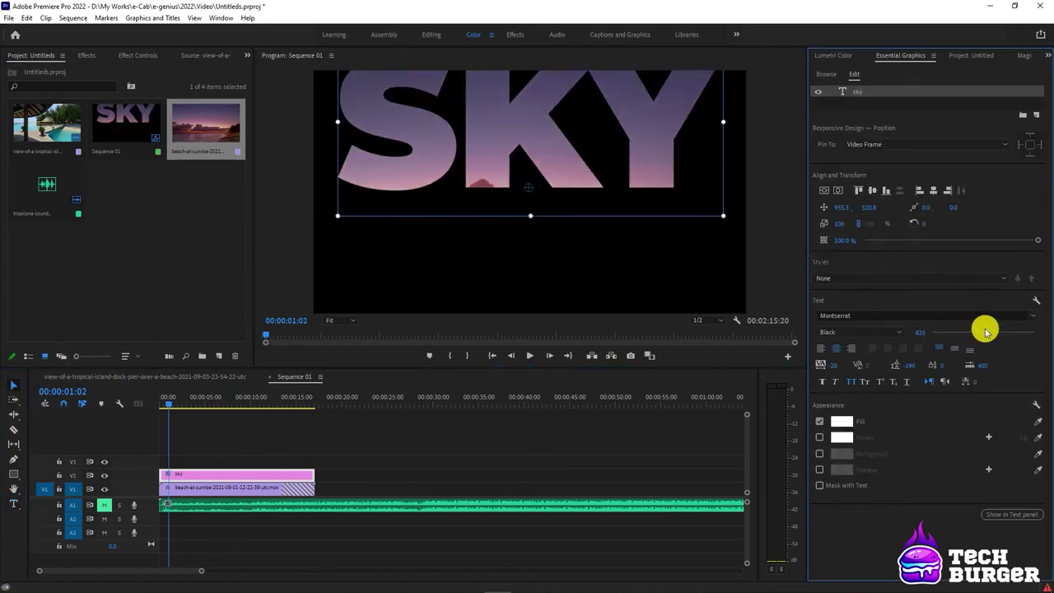
pyautogui.click(826, 191)
pyautogui.click(624, 223)
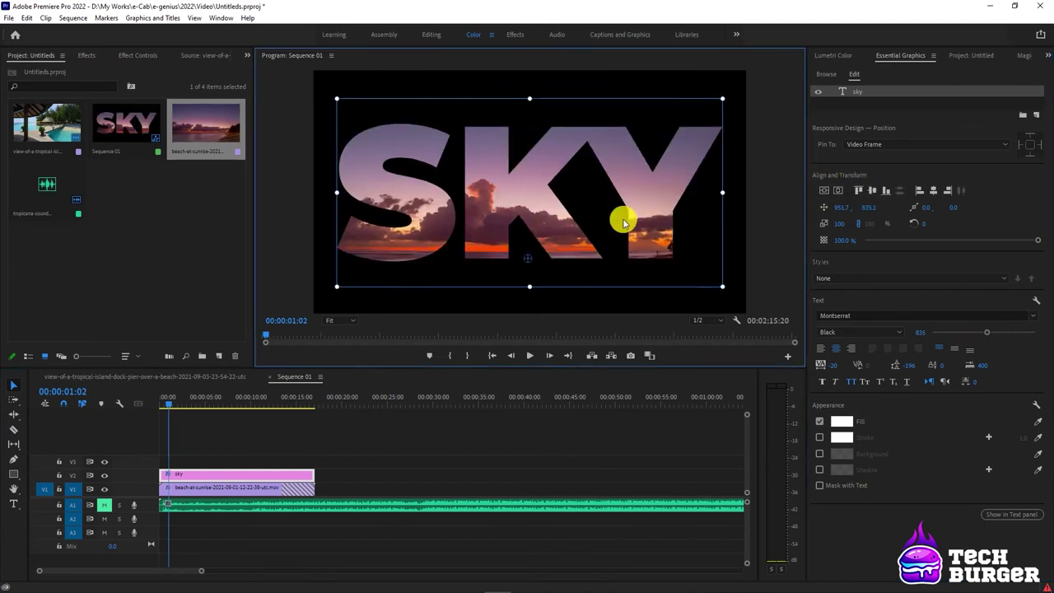